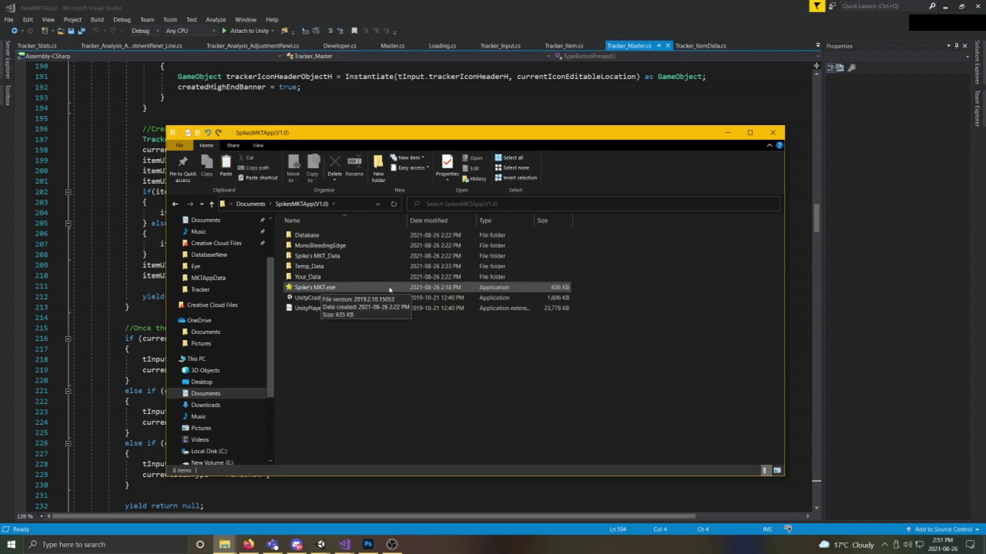
- Launch Spike's MKT.exe from the File Explorer file list
{"action": "double_click", "coordinate": [390, 288]}
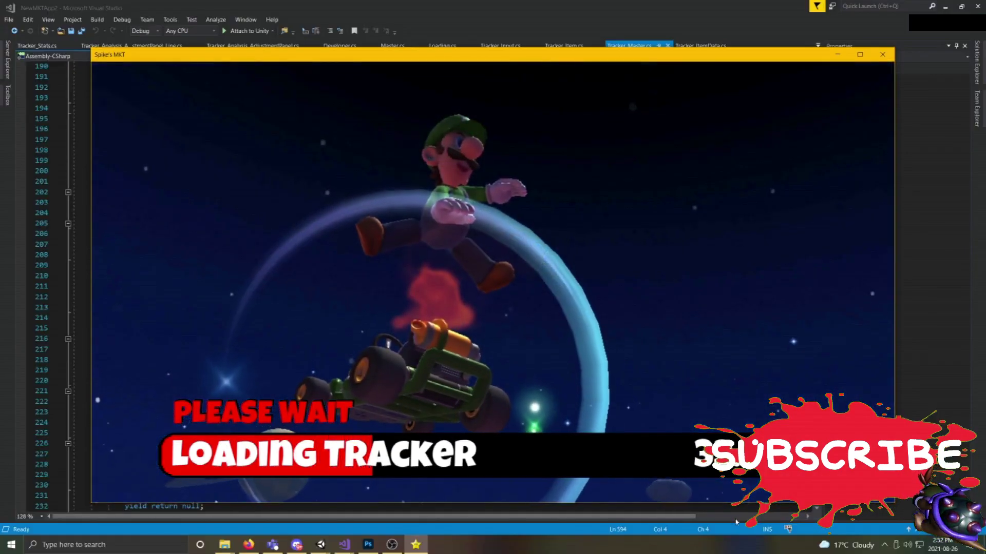
- Shrink the tracker window, then switch Spike's MKT to fullscreen while it loads
{"action": "left_click_drag", "start_coordinate": [718, 381], "coordinate": [884, 507]}
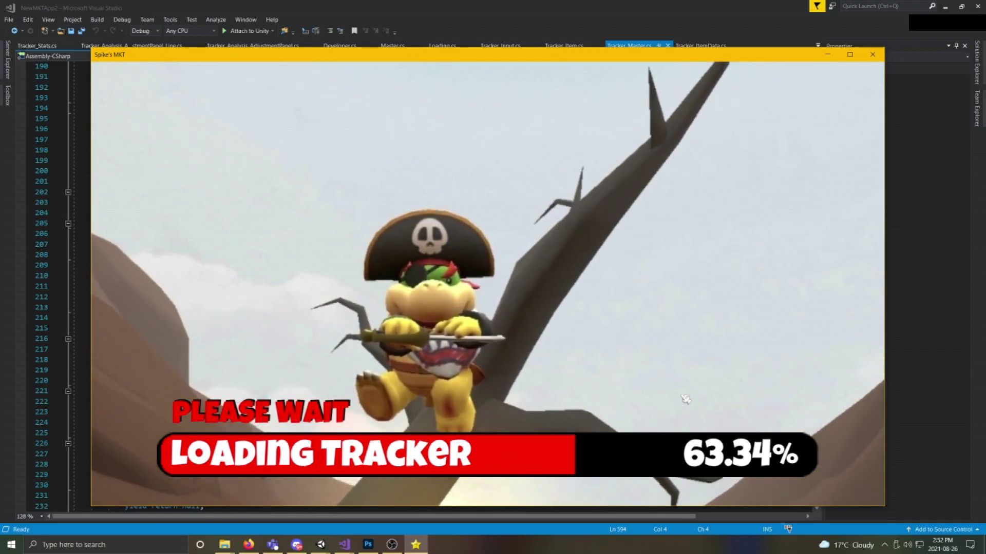
{"action": "key", "text": "alt+Return"}
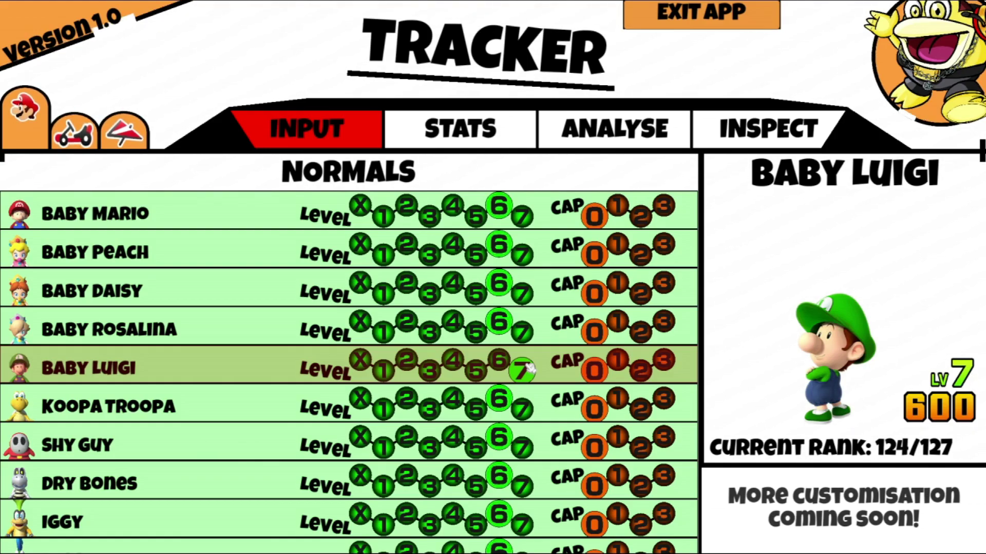
- Set Baby Mario's cap to 1 and step its level from 1 up to 7
{"action": "left_click", "coordinate": [618, 205]}
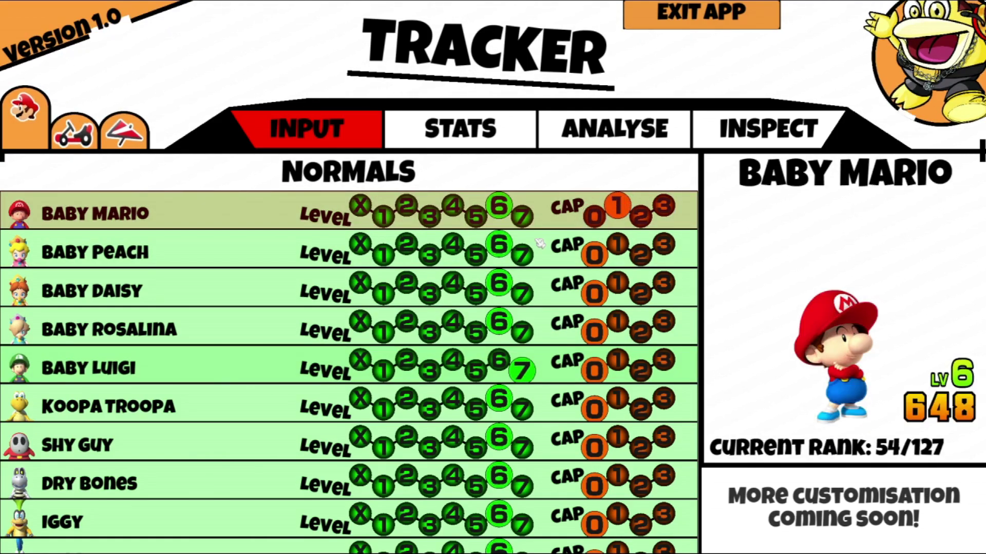
{"action": "scroll", "coordinate": [365, 314], "scroll_direction": "down", "scroll_amount": 3}
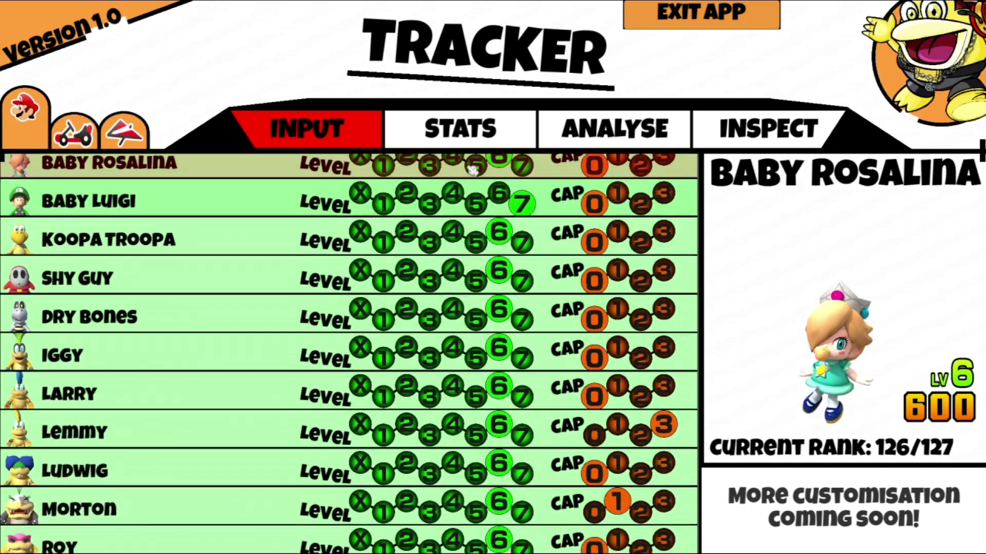
{"action": "scroll", "coordinate": [472, 176], "scroll_direction": "up", "scroll_amount": 3}
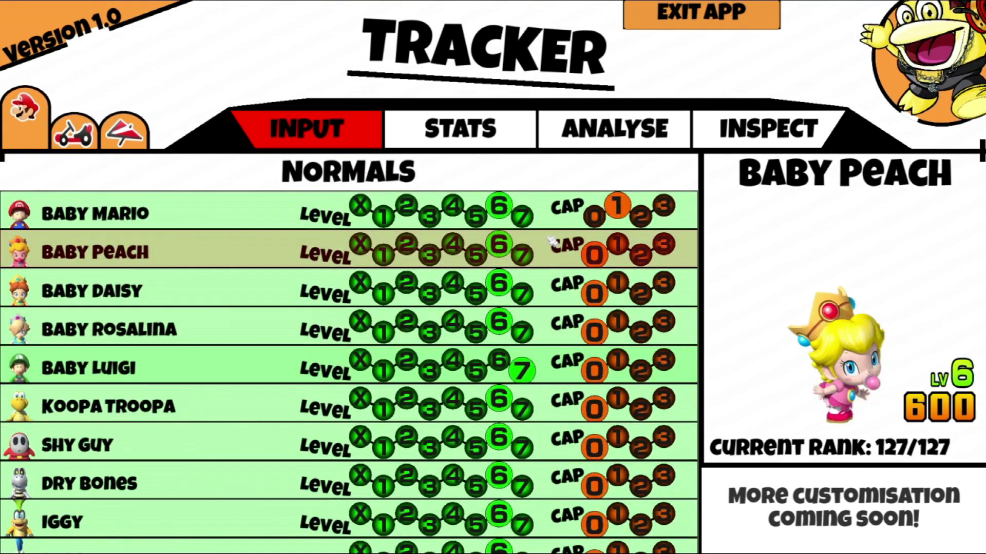
{"action": "left_click", "coordinate": [388, 221]}
{"action": "left_click", "coordinate": [406, 208]}
{"action": "left_click", "coordinate": [429, 217]}
{"action": "left_click", "coordinate": [453, 208]}
{"action": "left_click", "coordinate": [476, 217]}
{"action": "left_click", "coordinate": [498, 205]}
{"action": "left_click", "coordinate": [522, 217]}
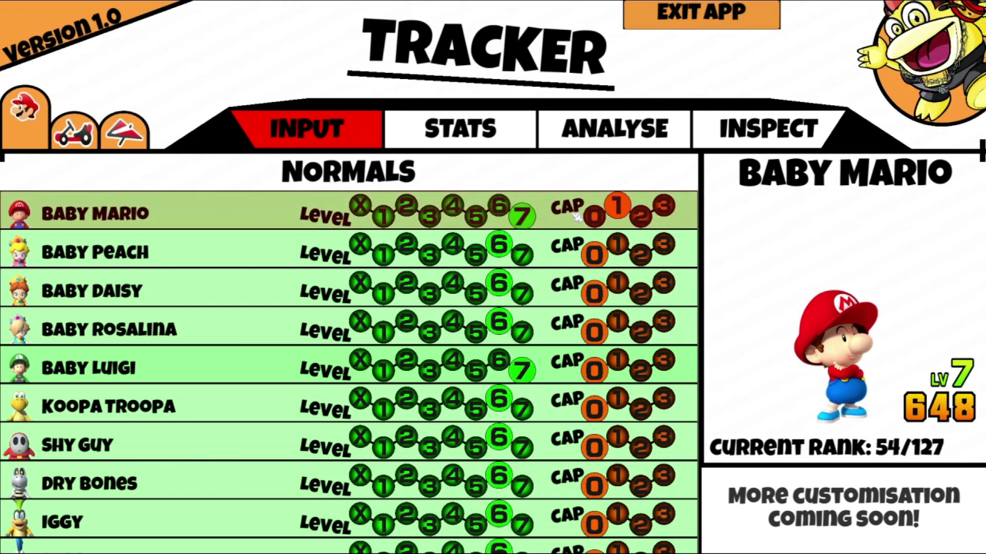
- Try Baby Mario's caps 2 and 3, then settle on cap 1 and level 6
{"action": "left_click", "coordinate": [640, 217]}
{"action": "left_click", "coordinate": [664, 206]}
{"action": "left_click", "coordinate": [641, 217]}
{"action": "left_click", "coordinate": [616, 206]}
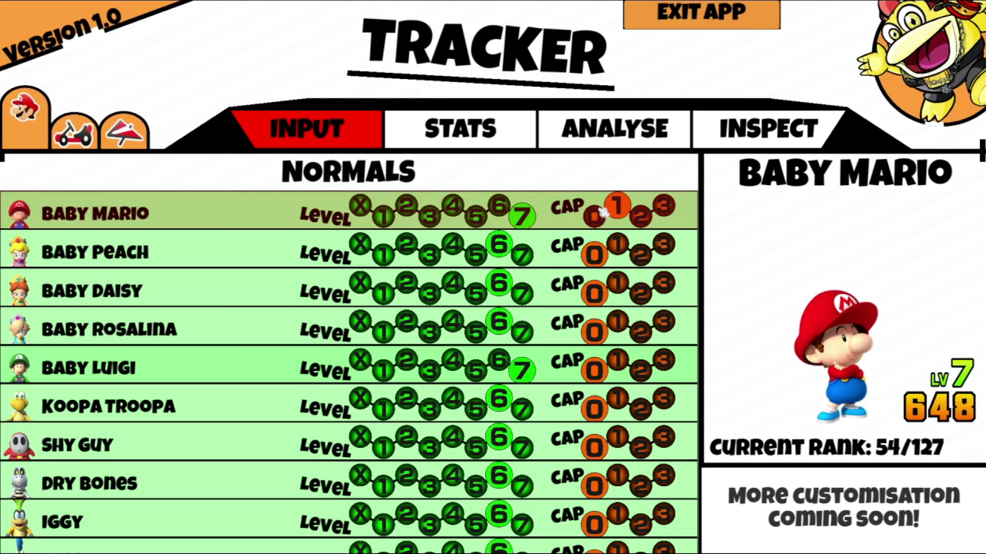
{"action": "left_click", "coordinate": [505, 224]}
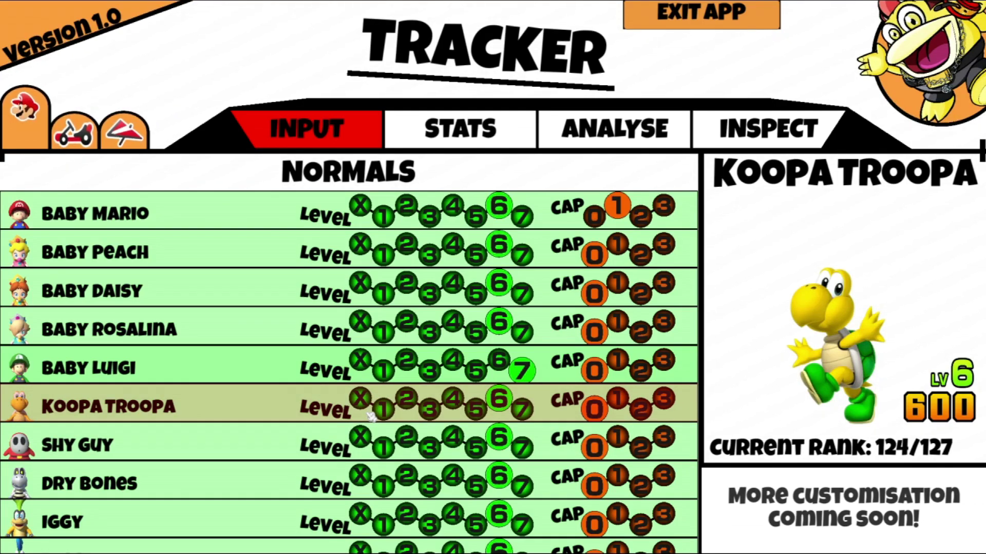
{"action": "scroll", "coordinate": [369, 477], "scroll_direction": "down", "scroll_amount": 8}
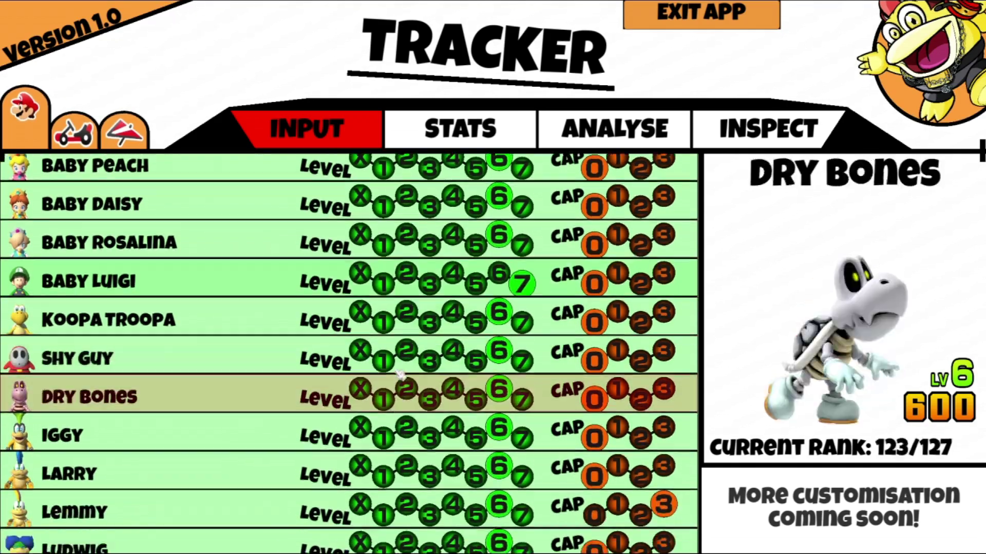
{"action": "scroll", "coordinate": [382, 294], "scroll_direction": "down", "scroll_amount": 15}
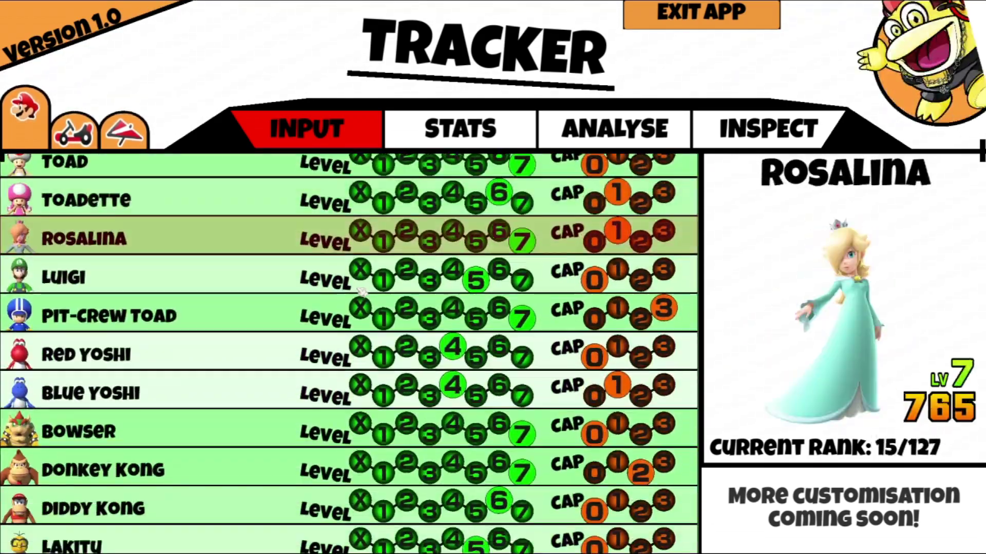
{"action": "scroll", "coordinate": [372, 220], "scroll_direction": "down", "scroll_amount": 17}
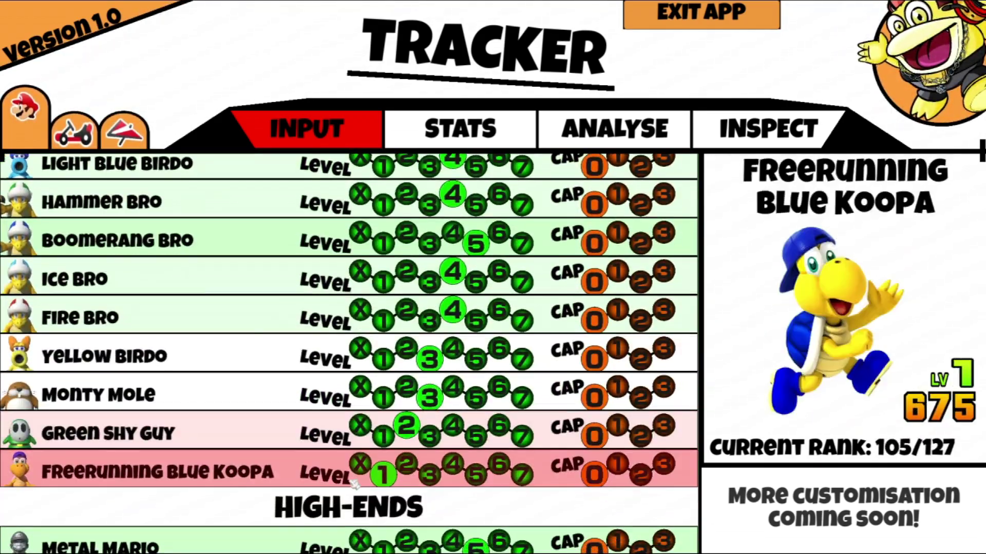
{"action": "scroll", "coordinate": [374, 458], "scroll_direction": "down", "scroll_amount": 3}
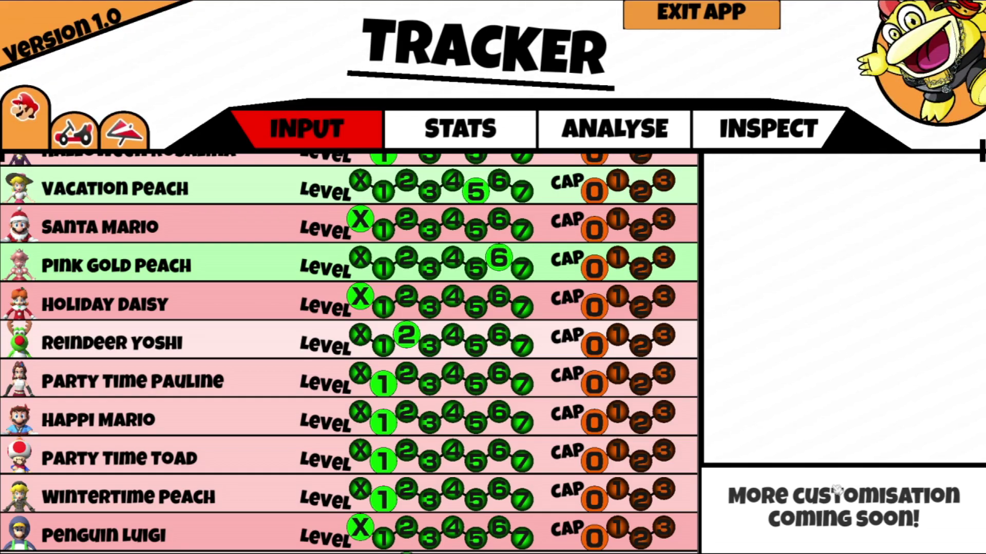
{"action": "scroll", "coordinate": [575, 538], "scroll_direction": "up", "scroll_amount": 4}
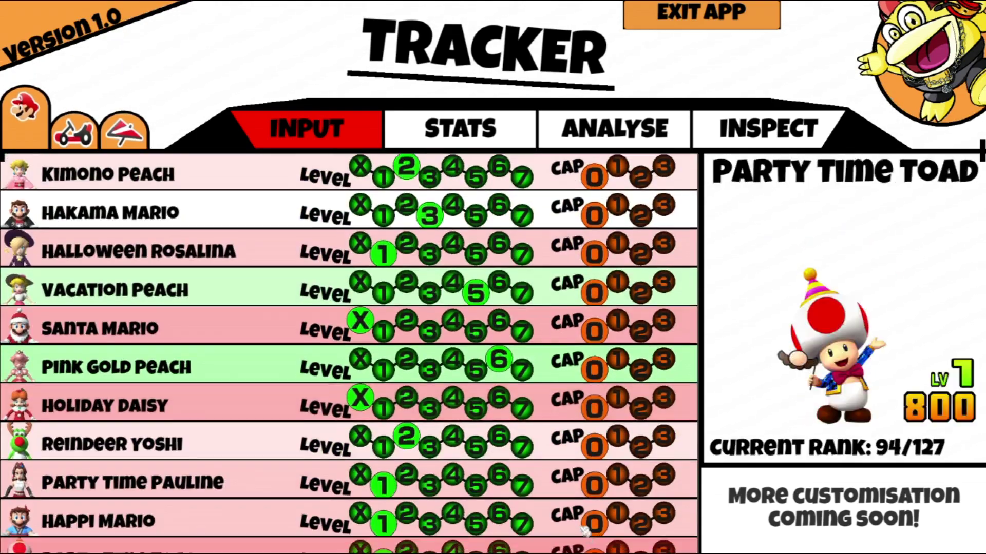
{"action": "scroll", "coordinate": [575, 488], "scroll_direction": "down", "scroll_amount": 2}
{"action": "scroll", "coordinate": [576, 390], "scroll_direction": "up", "scroll_amount": 10}
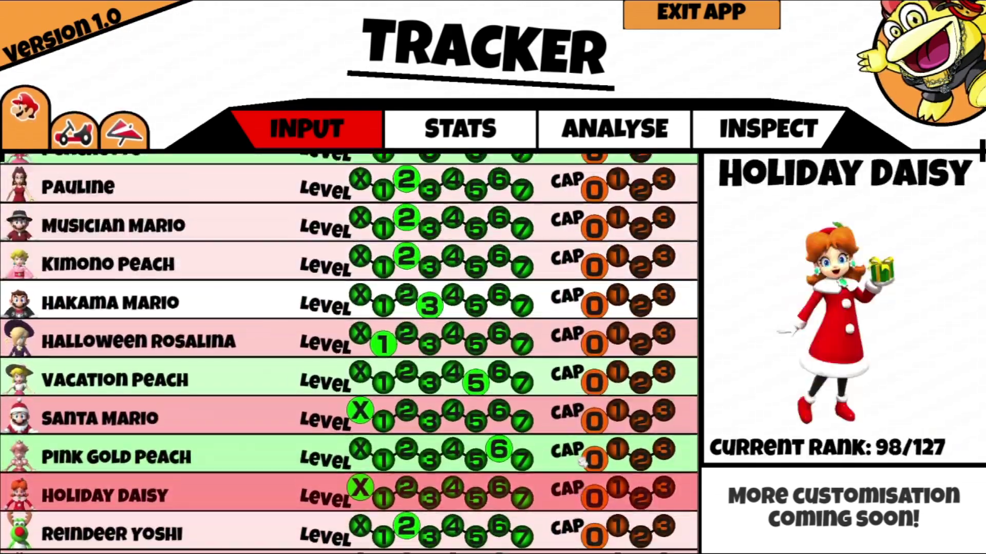
{"action": "scroll", "coordinate": [579, 377], "scroll_direction": "up", "scroll_amount": 20}
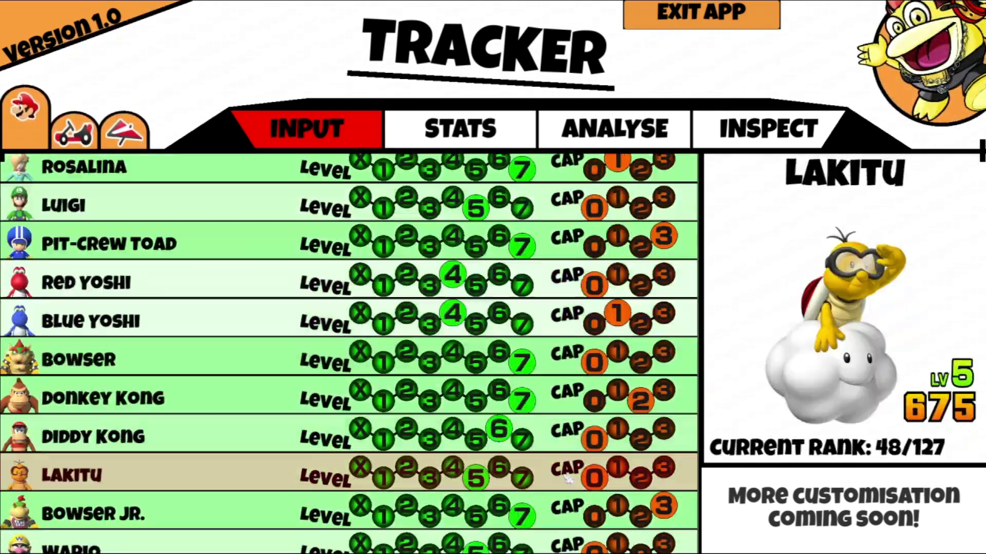
{"action": "scroll", "coordinate": [601, 459], "scroll_direction": "up", "scroll_amount": 12}
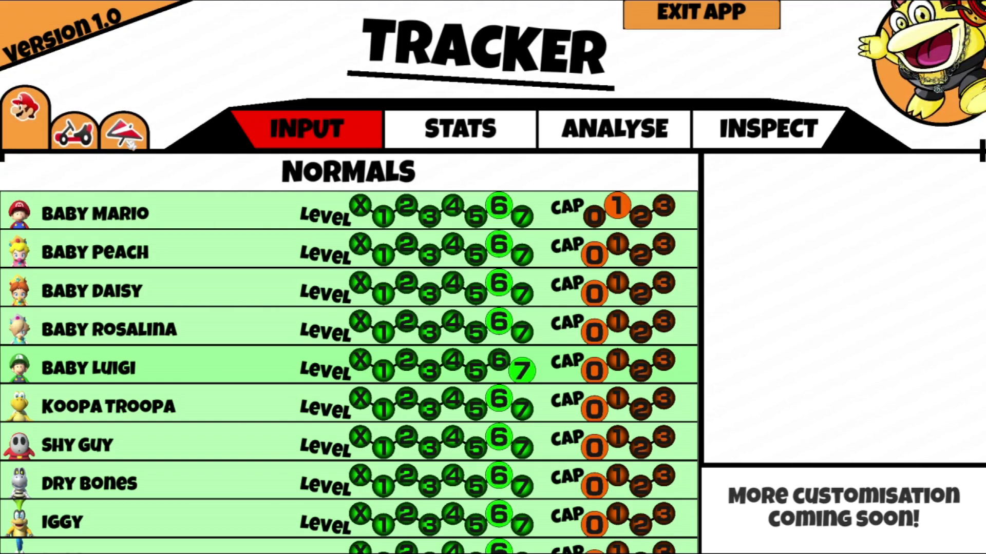
{"action": "left_click", "coordinate": [77, 146]}
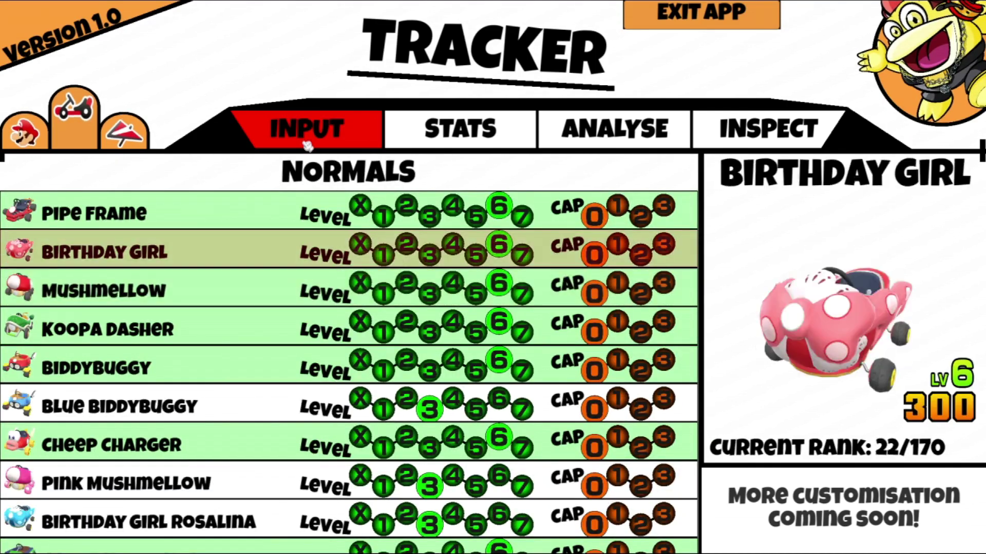
{"action": "left_click", "coordinate": [134, 135]}
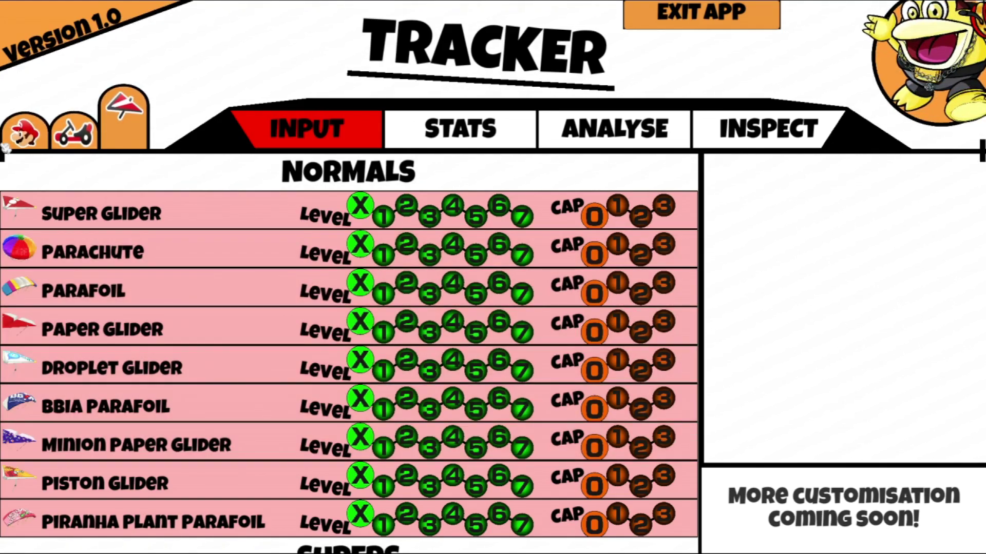
{"action": "left_click", "coordinate": [25, 131]}
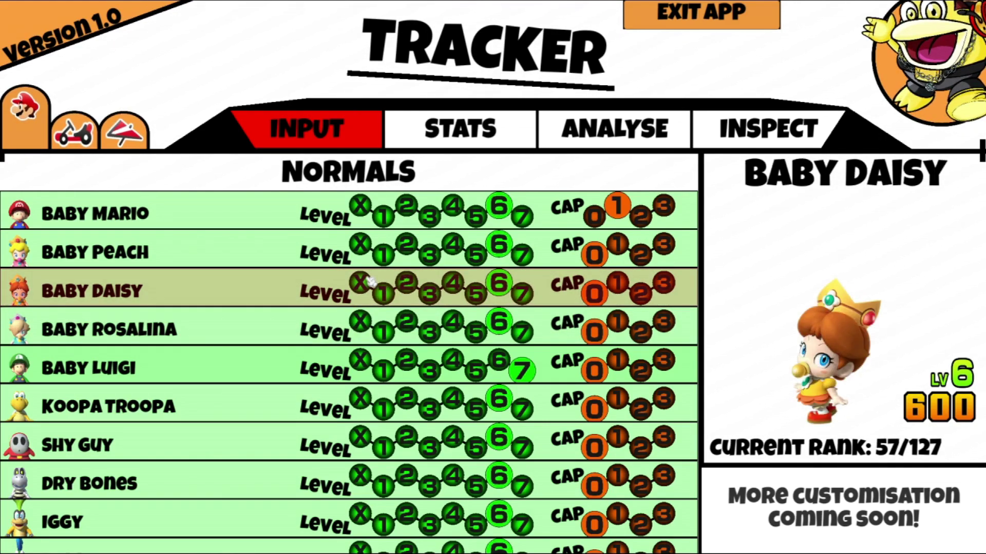
{"action": "left_click", "coordinate": [476, 295]}
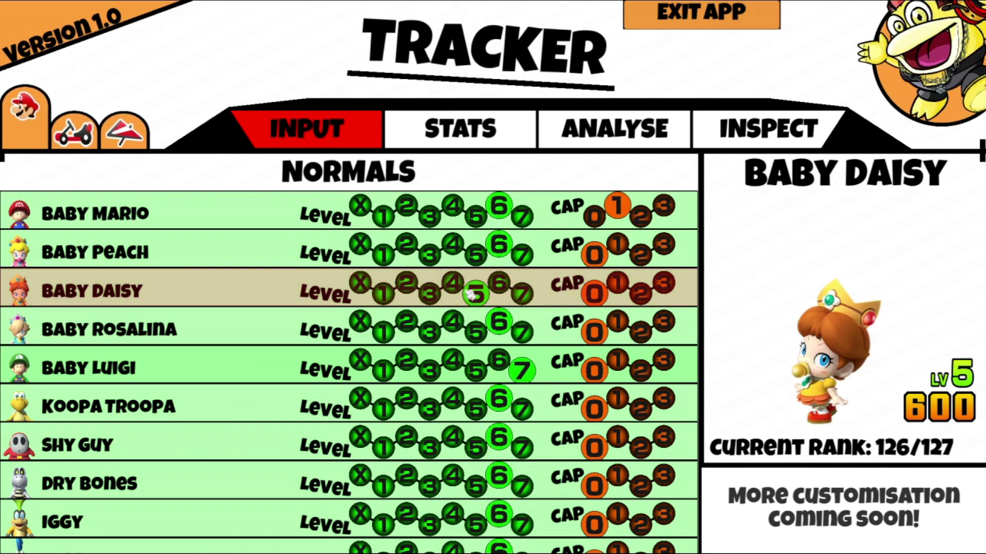
{"action": "left_click", "coordinate": [501, 284]}
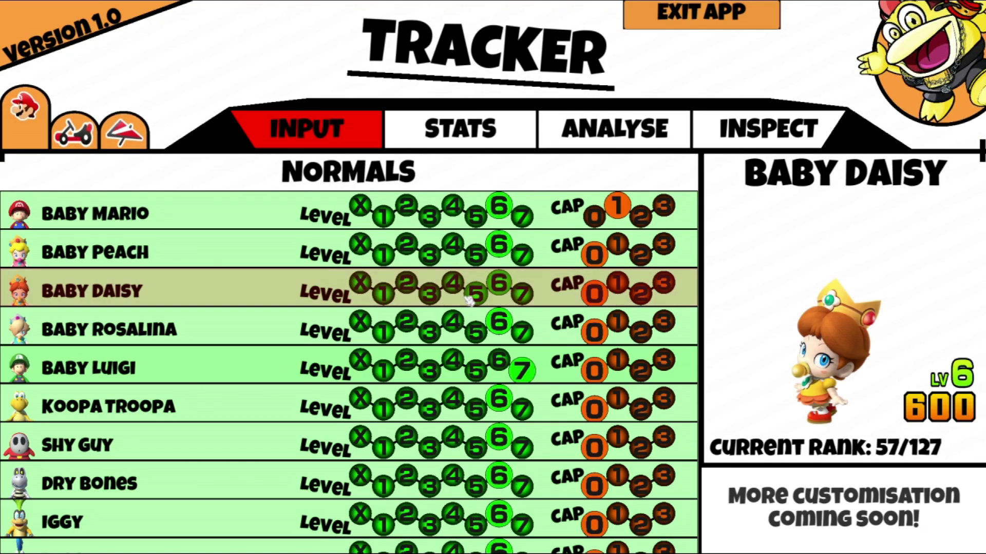